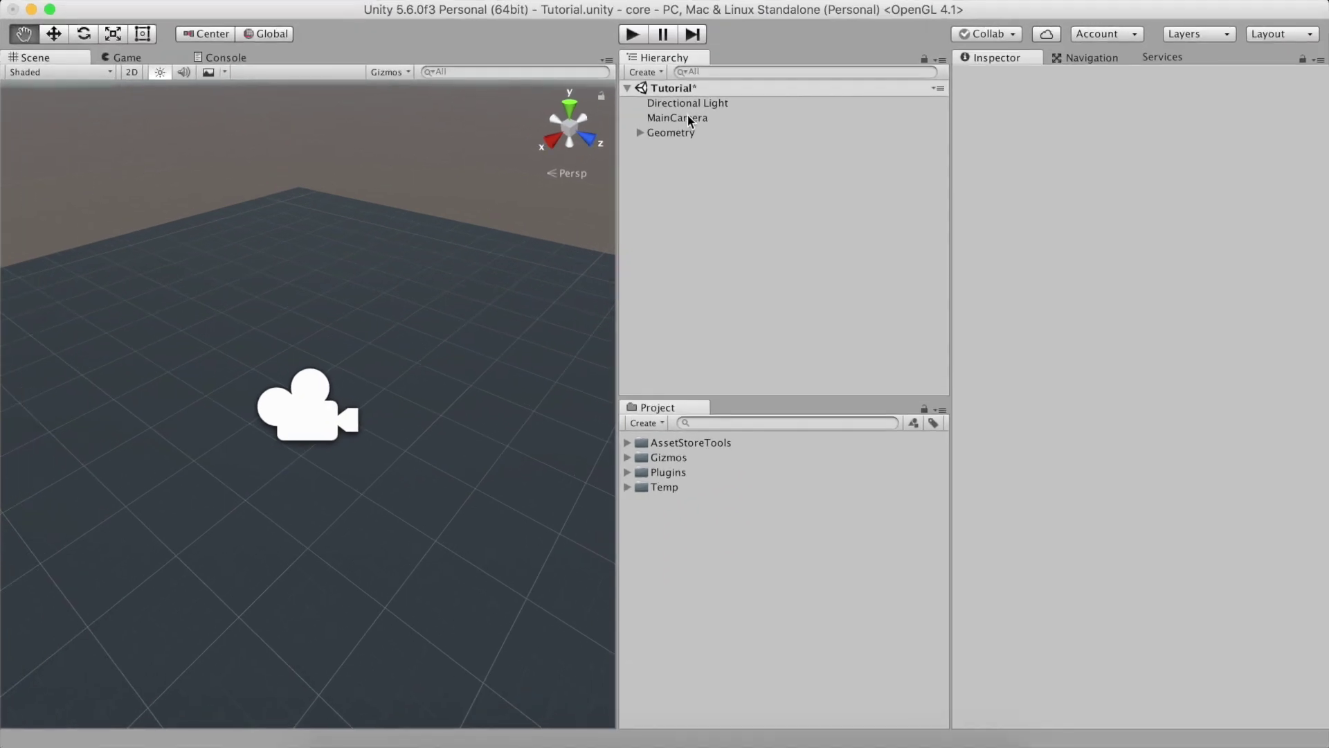
Attach Game Creator's Camera Controller component to the MainCamera.
{"action": "left_click", "coordinate": [690, 122]}
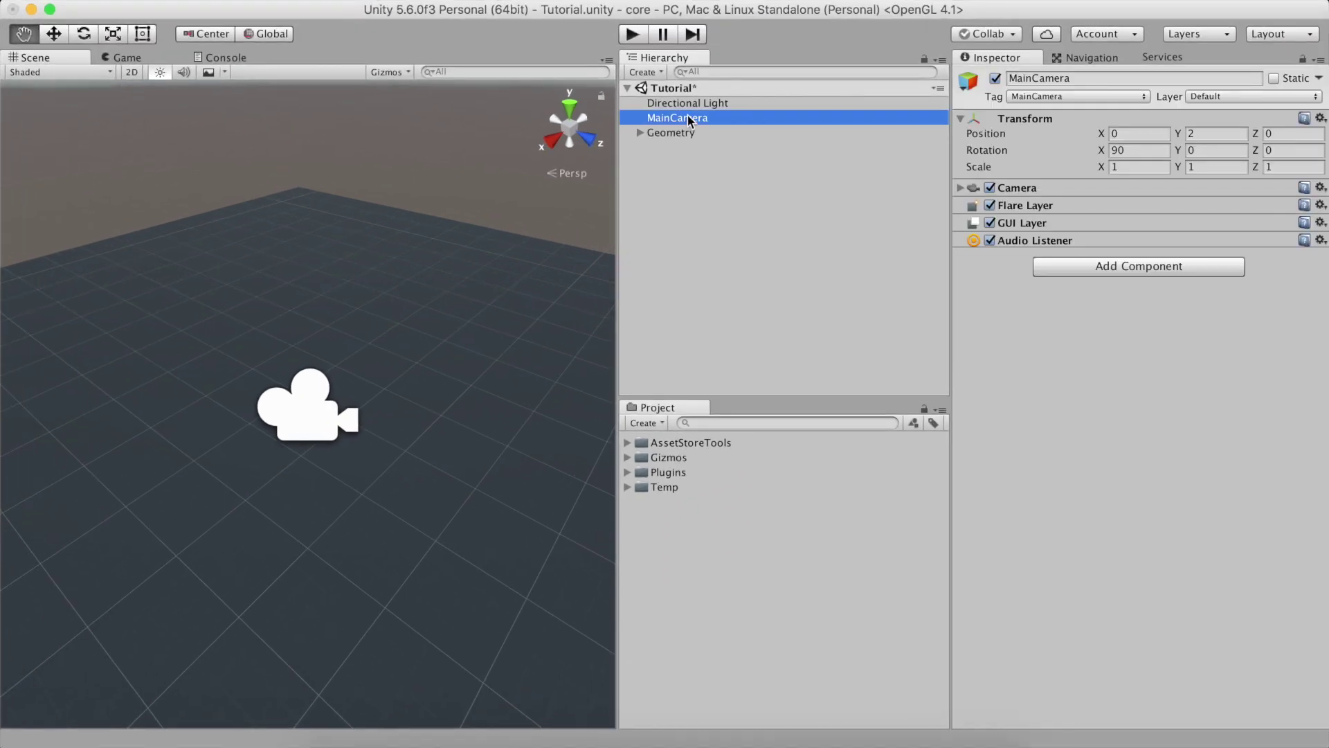
{"action": "left_click", "coordinate": [1107, 271]}
{"action": "left_click", "coordinate": [1102, 523]}
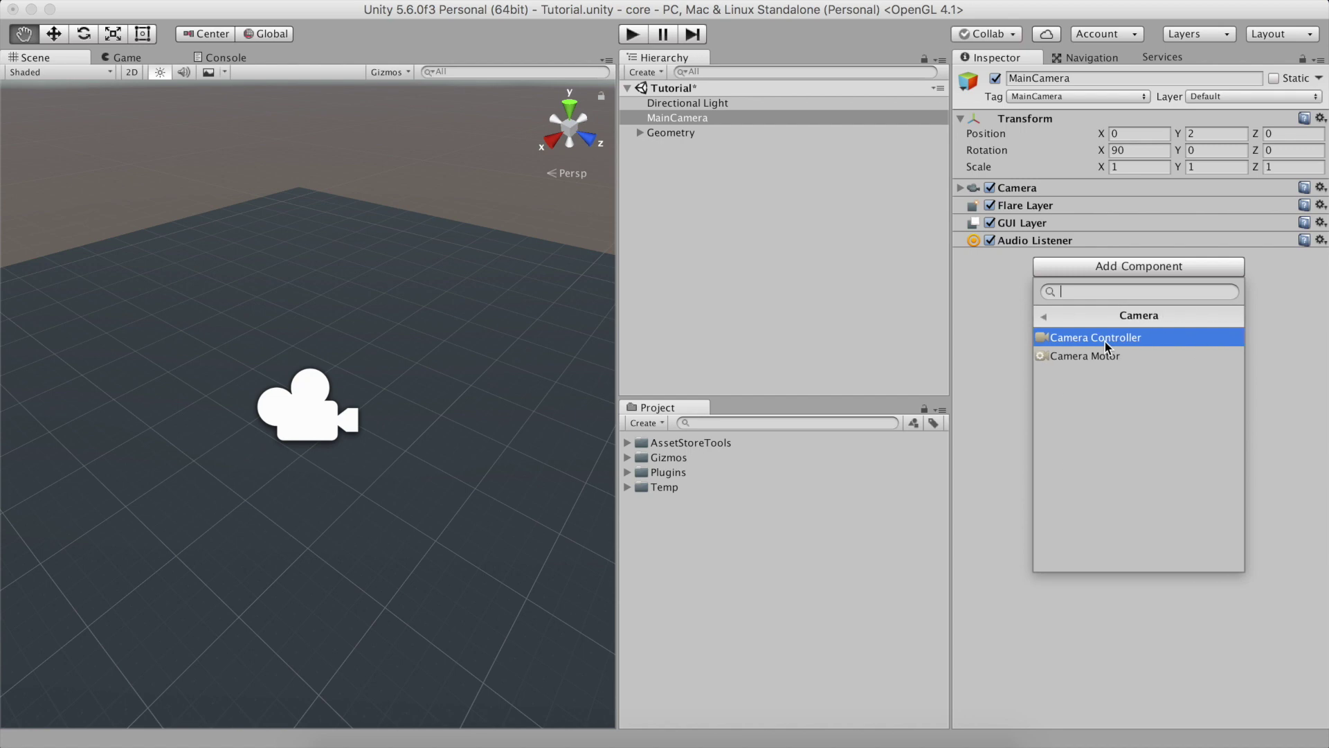
{"action": "left_click", "coordinate": [1106, 339]}
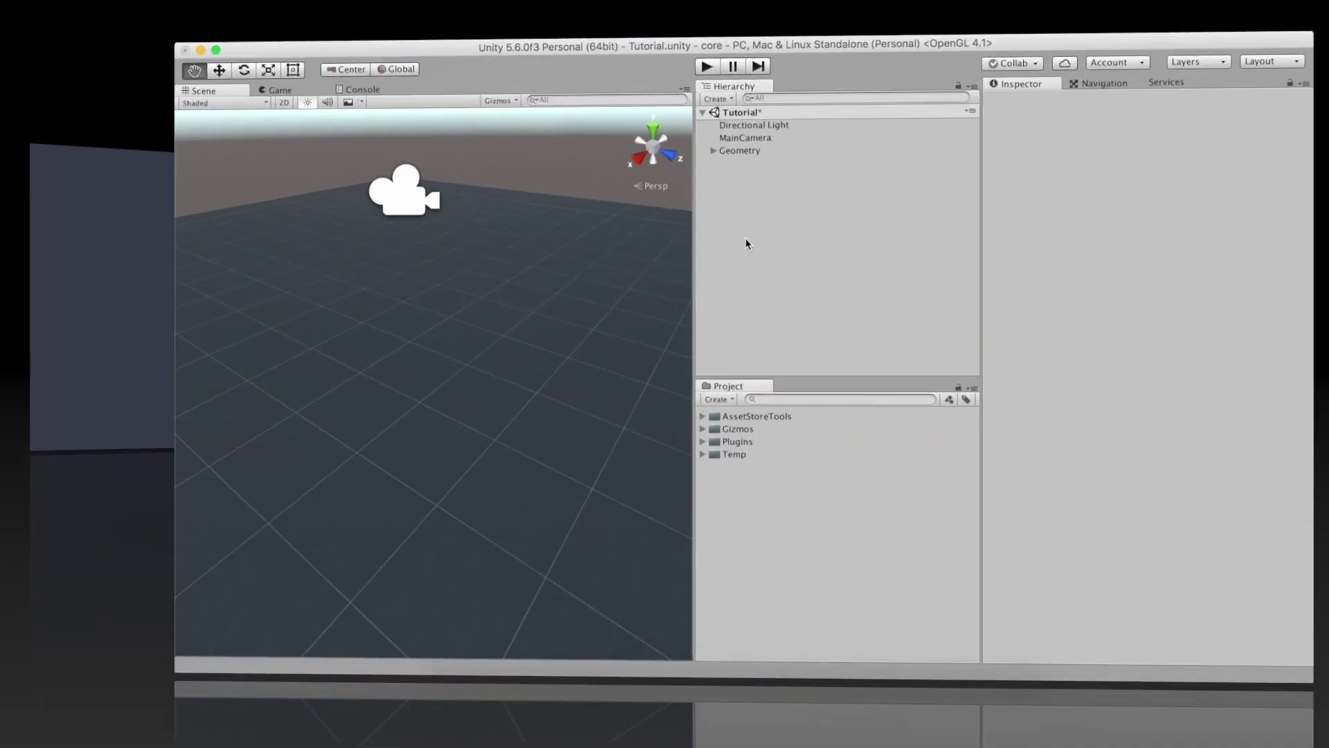
Create a Camera Motor object from the Hierarchy's Game Creator > Other menu.
{"action": "right_click", "coordinate": [749, 243]}
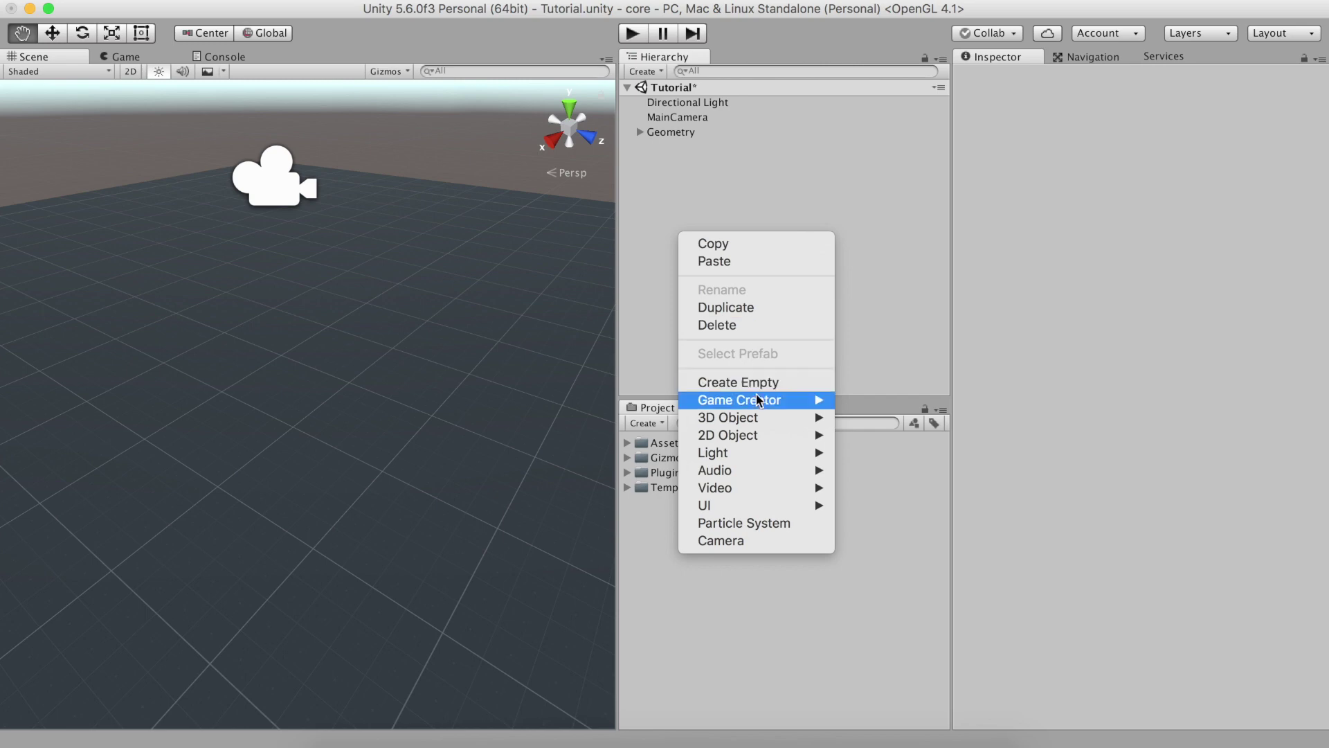
{"action": "mouse_move", "coordinate": [760, 400]}
{"action": "mouse_move", "coordinate": [866, 401]}
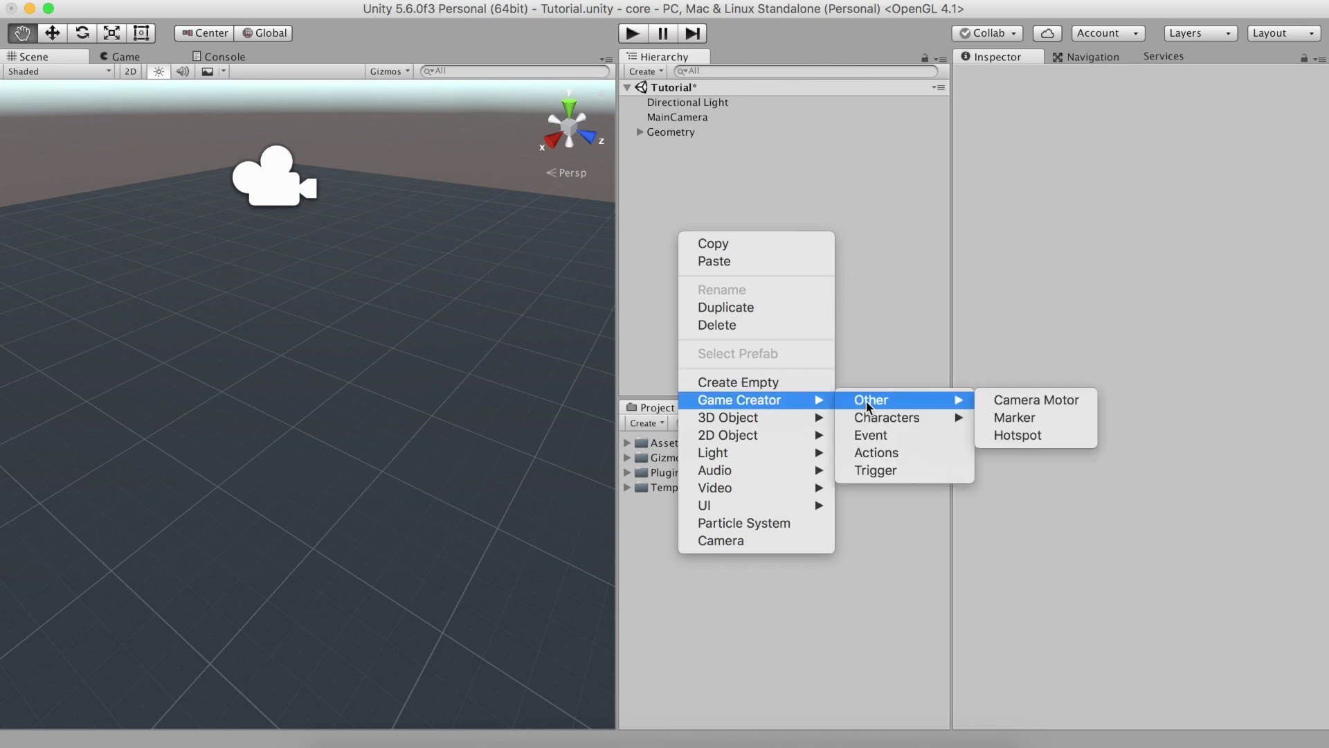
{"action": "left_click", "coordinate": [1007, 405]}
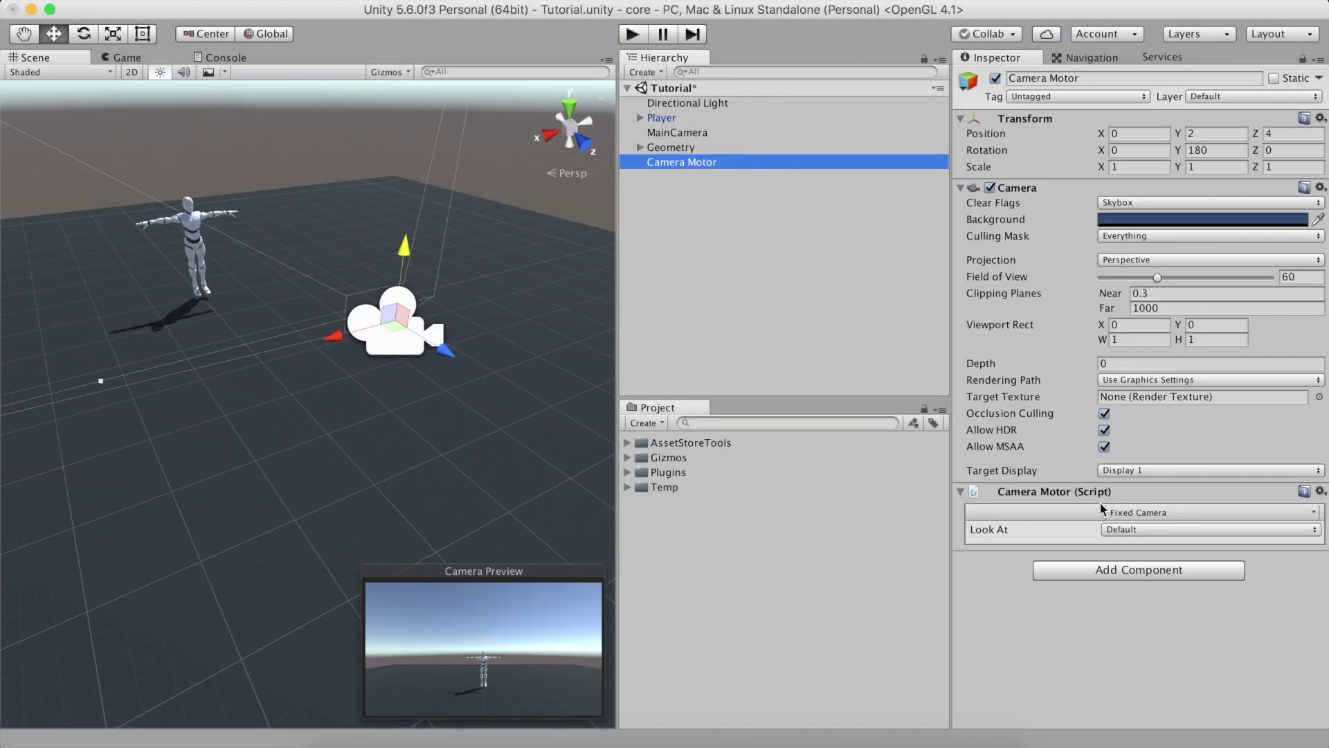
Keep the Camera Motor as a Fixed Camera looking at the Player, then play-test the scene.
{"action": "left_click", "coordinate": [1132, 514]}
{"action": "left_click", "coordinate": [1132, 518]}
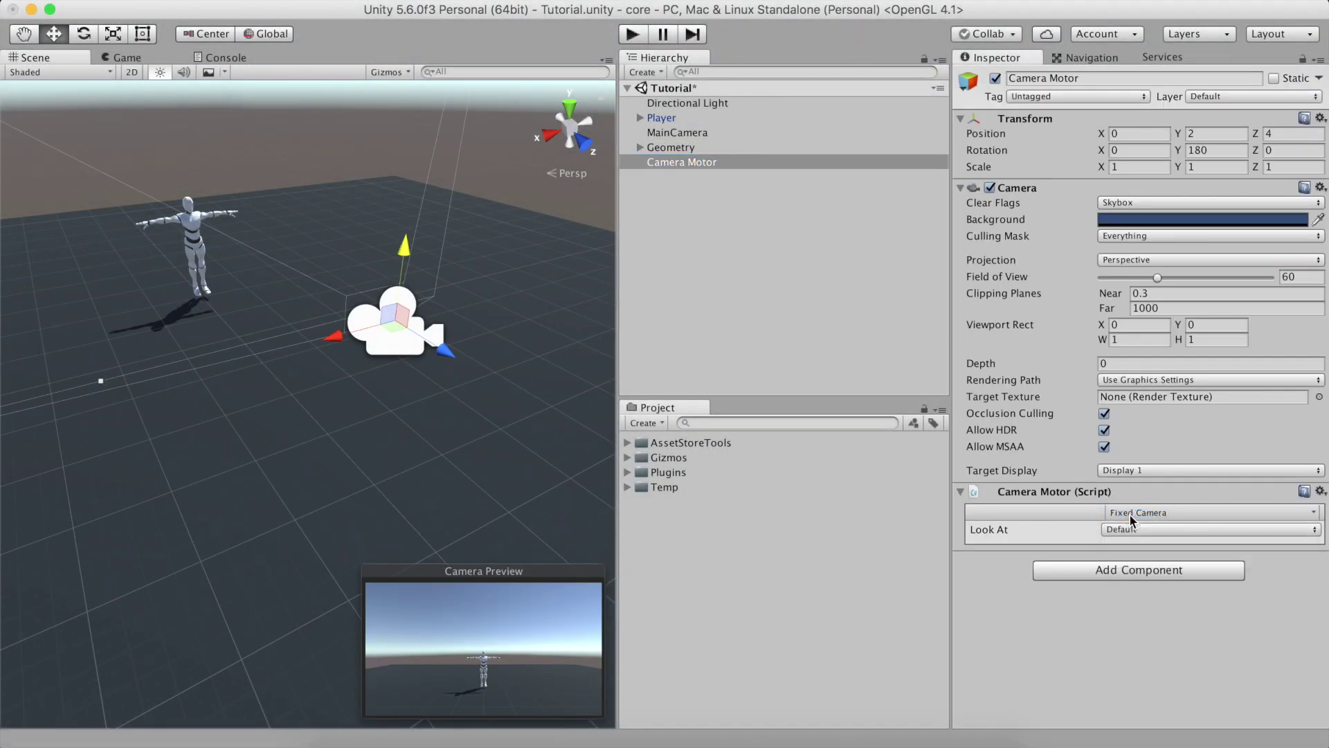
{"action": "left_click", "coordinate": [1123, 533]}
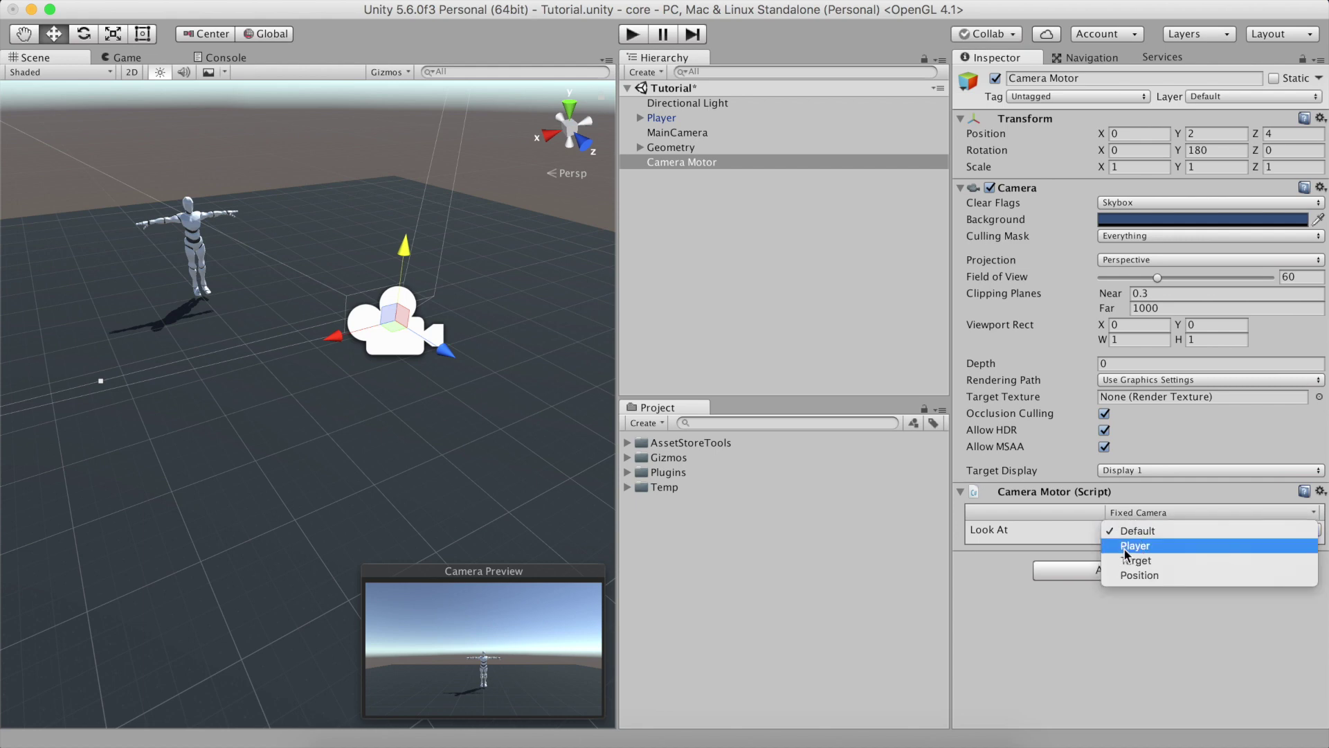
{"action": "left_click", "coordinate": [1135, 546]}
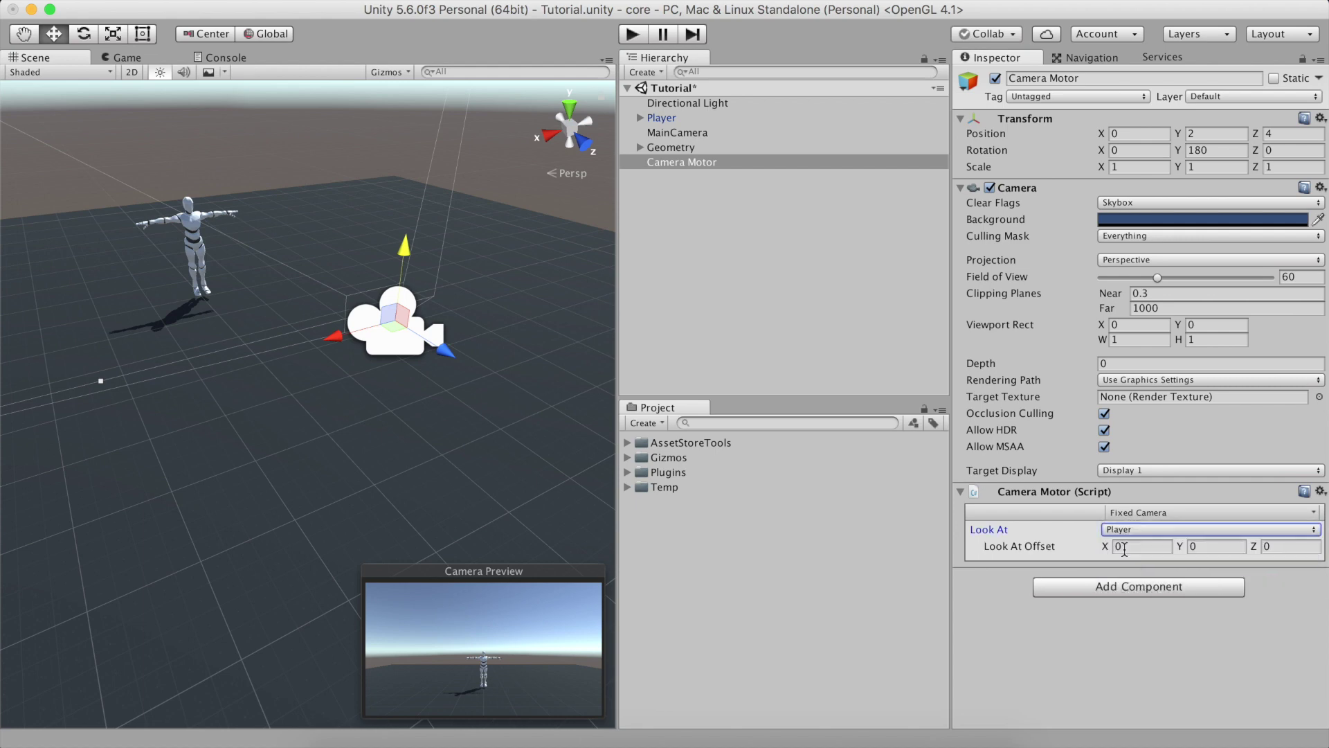
{"action": "left_click", "coordinate": [629, 40]}
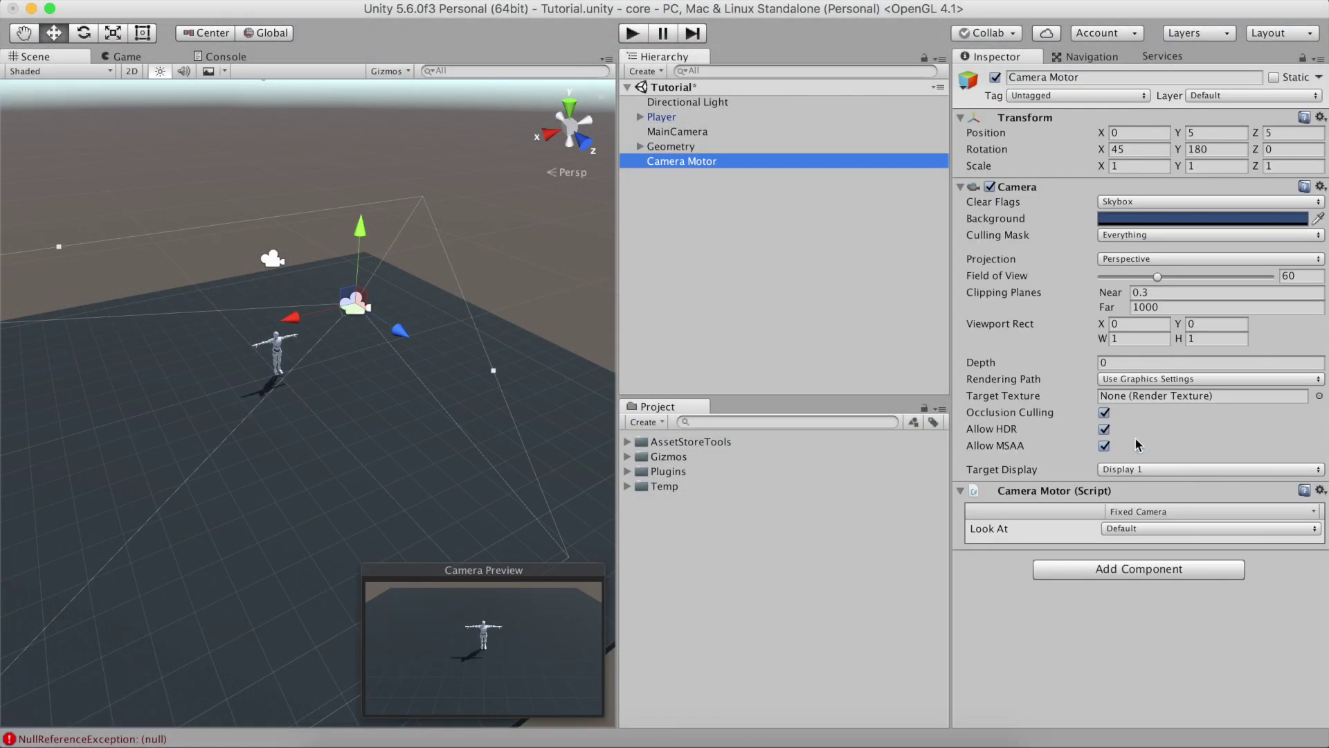
Switch the Camera Motor to Follow Camera looking at the Player, then play-test it.
{"action": "left_click", "coordinate": [1133, 513]}
{"action": "left_click", "coordinate": [1132, 527]}
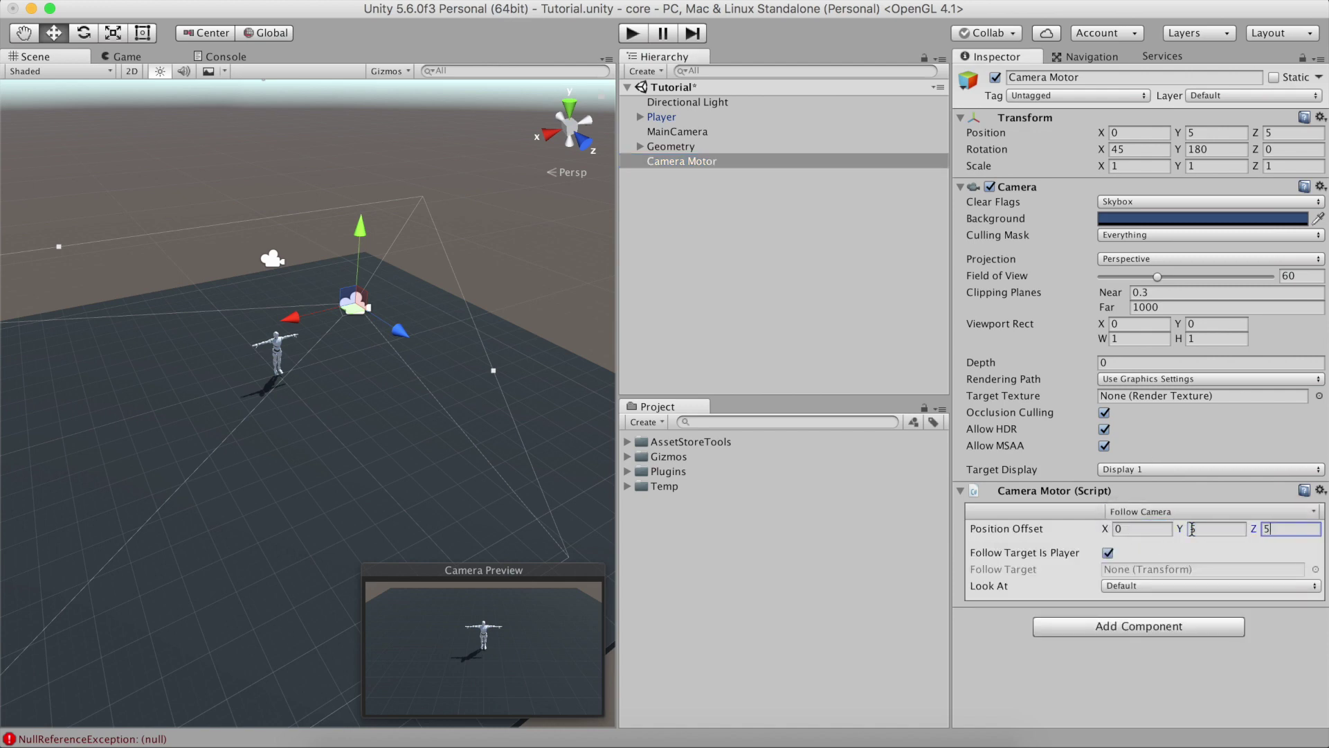
{"action": "left_click", "coordinate": [1120, 586]}
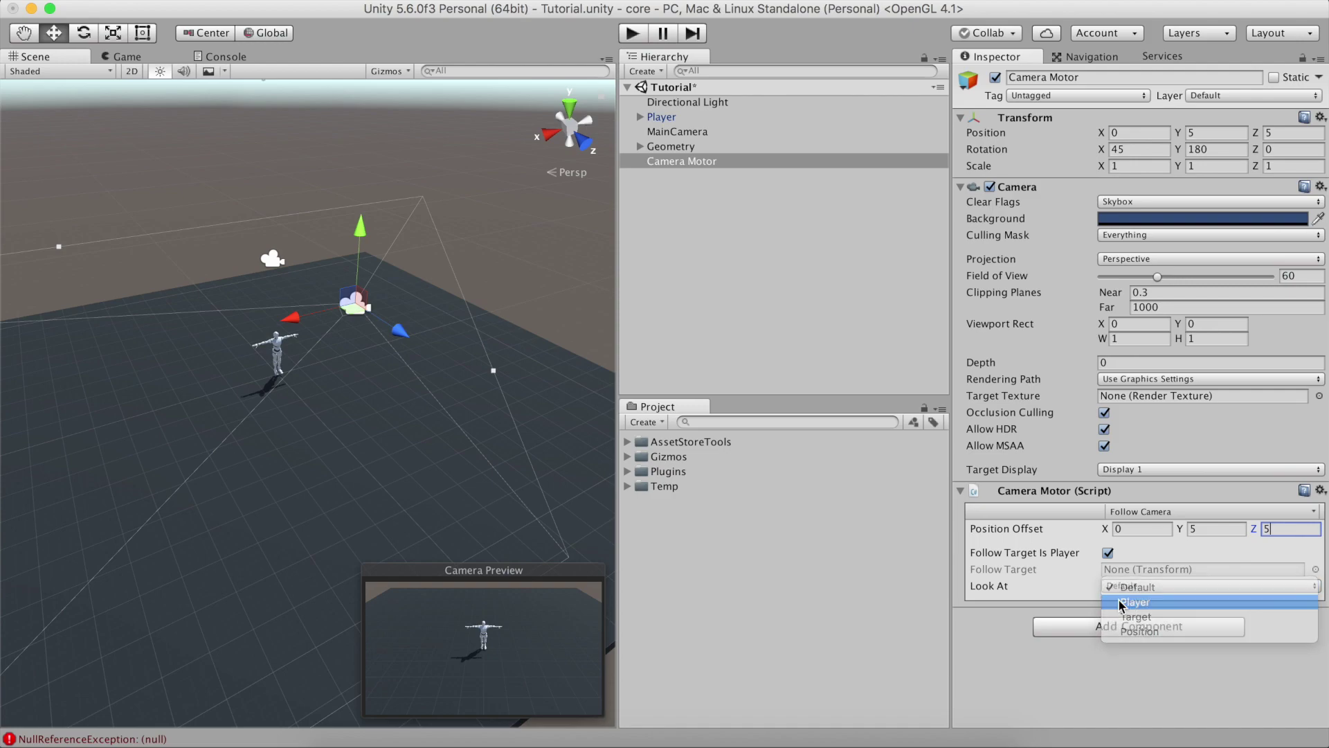
{"action": "left_click", "coordinate": [1125, 602]}
{"action": "left_click", "coordinate": [633, 34]}
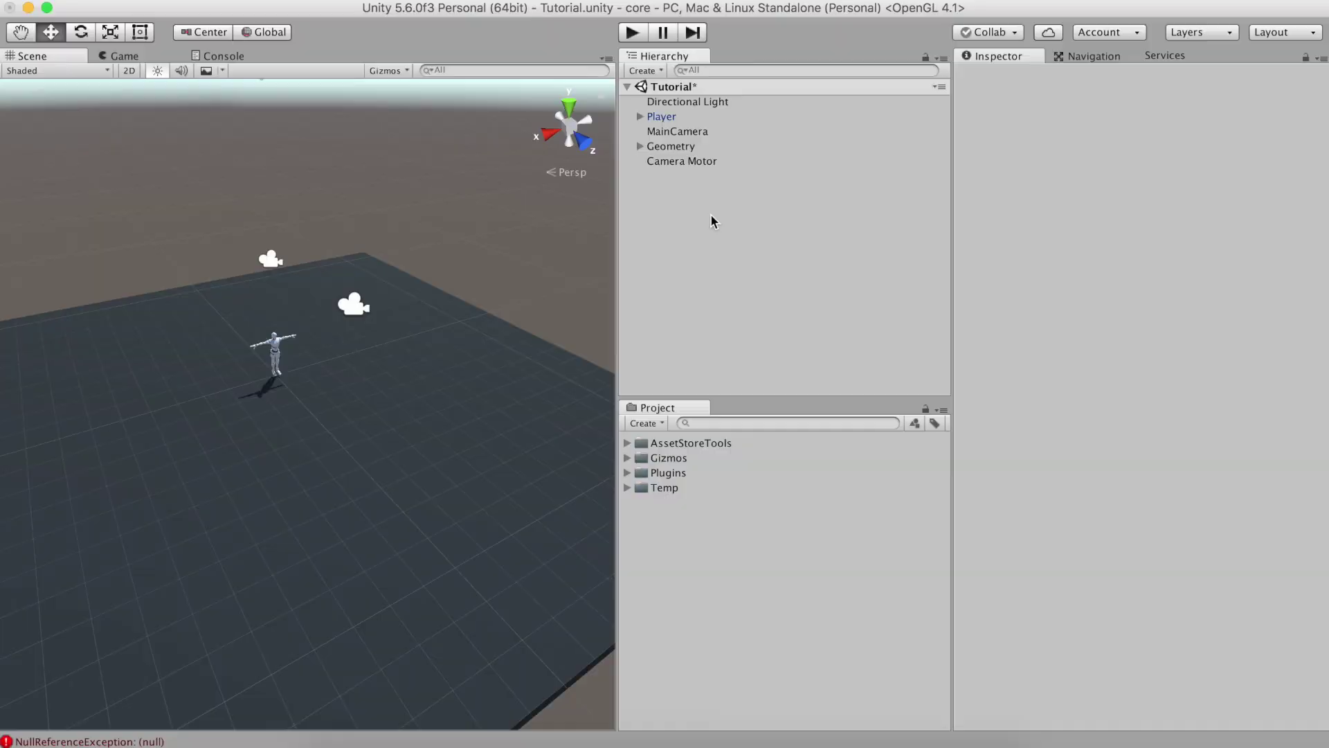
Change the Camera Motor to Railway Camera, play-test it, and reselect the Camera Motor.
{"action": "left_click", "coordinate": [712, 164]}
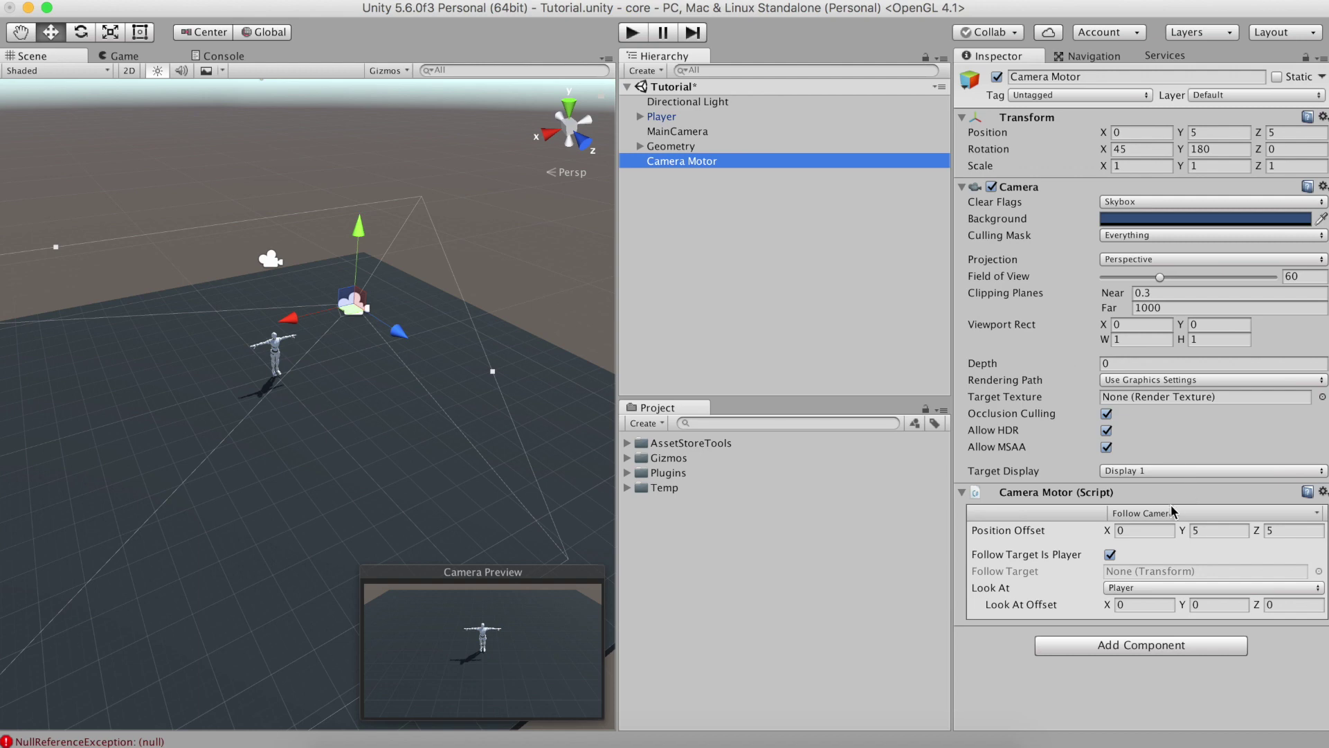
{"action": "left_click", "coordinate": [1173, 511]}
{"action": "left_click", "coordinate": [1168, 528]}
{"action": "left_click", "coordinate": [632, 33]}
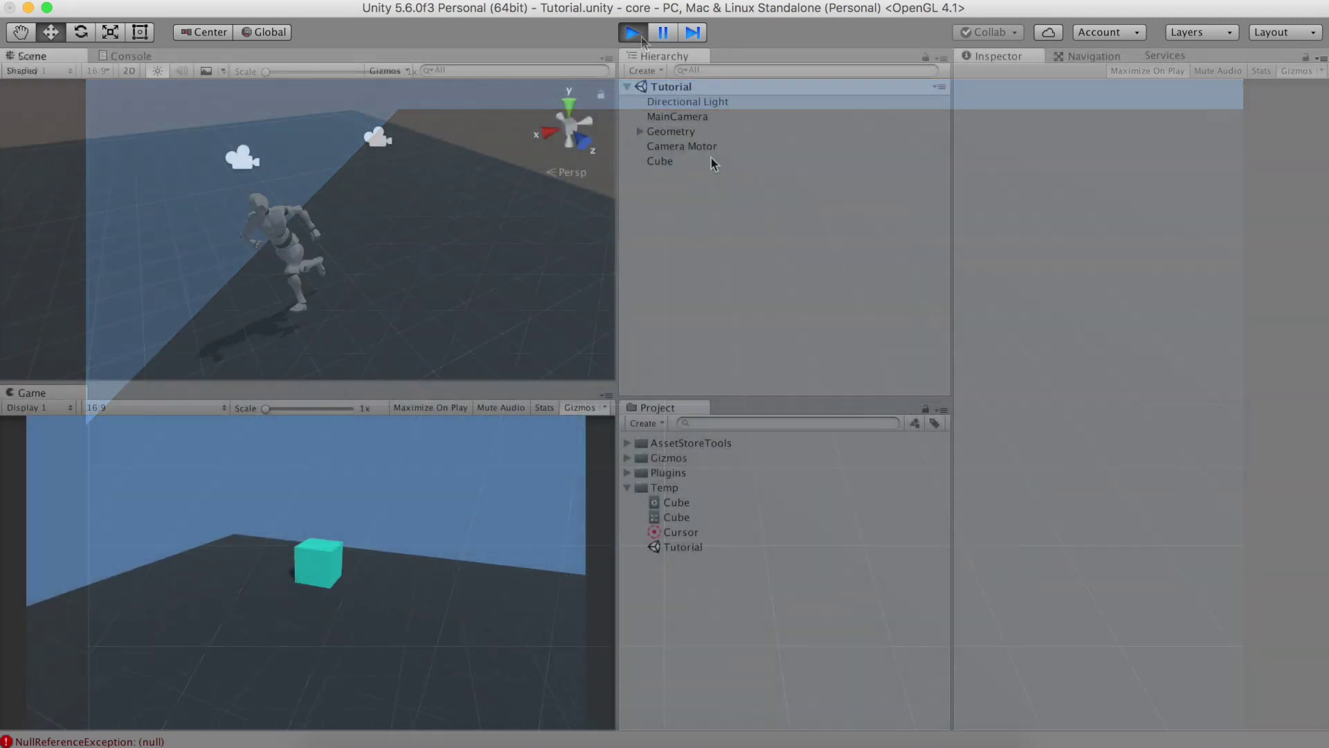
{"action": "left_click", "coordinate": [712, 147]}
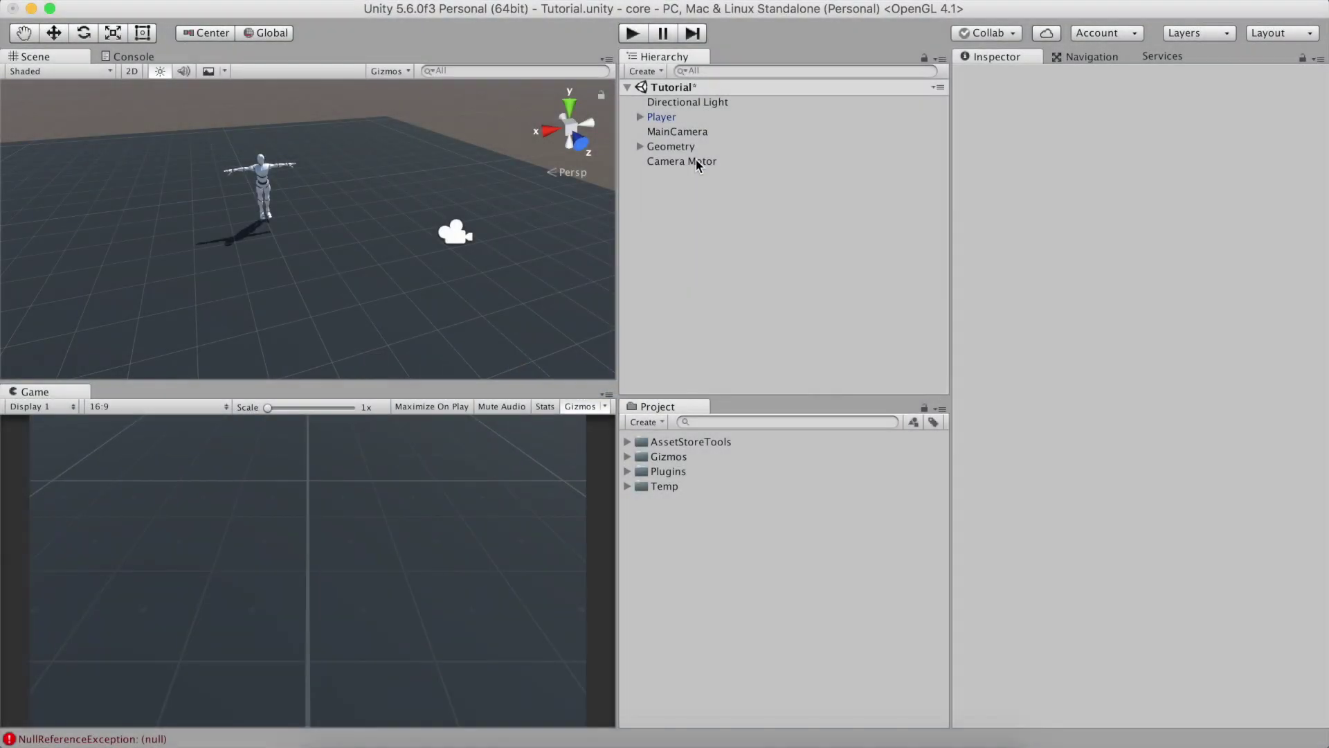
Set the Camera Motor to Tween Camera looking at the Player, then run and stop play mode.
{"action": "left_click", "coordinate": [696, 160]}
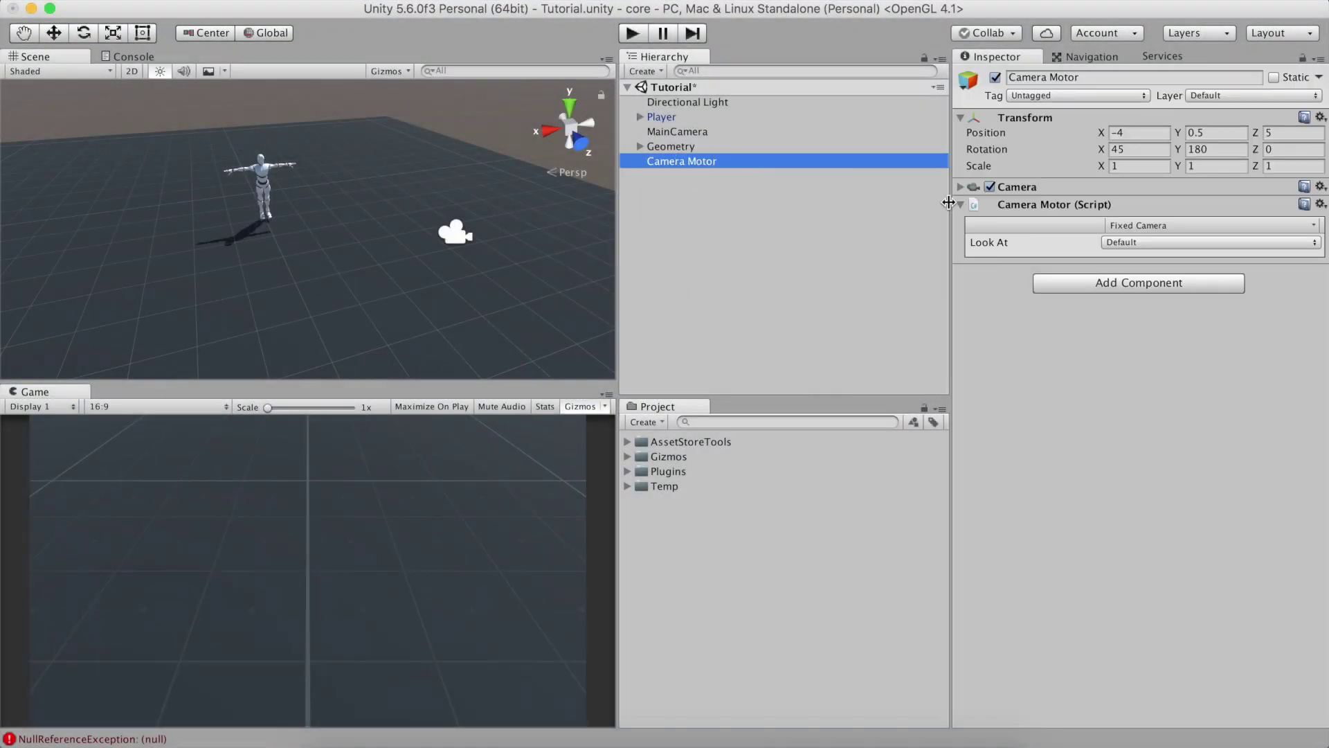
{"action": "left_click", "coordinate": [1129, 227]}
{"action": "left_click", "coordinate": [1136, 270]}
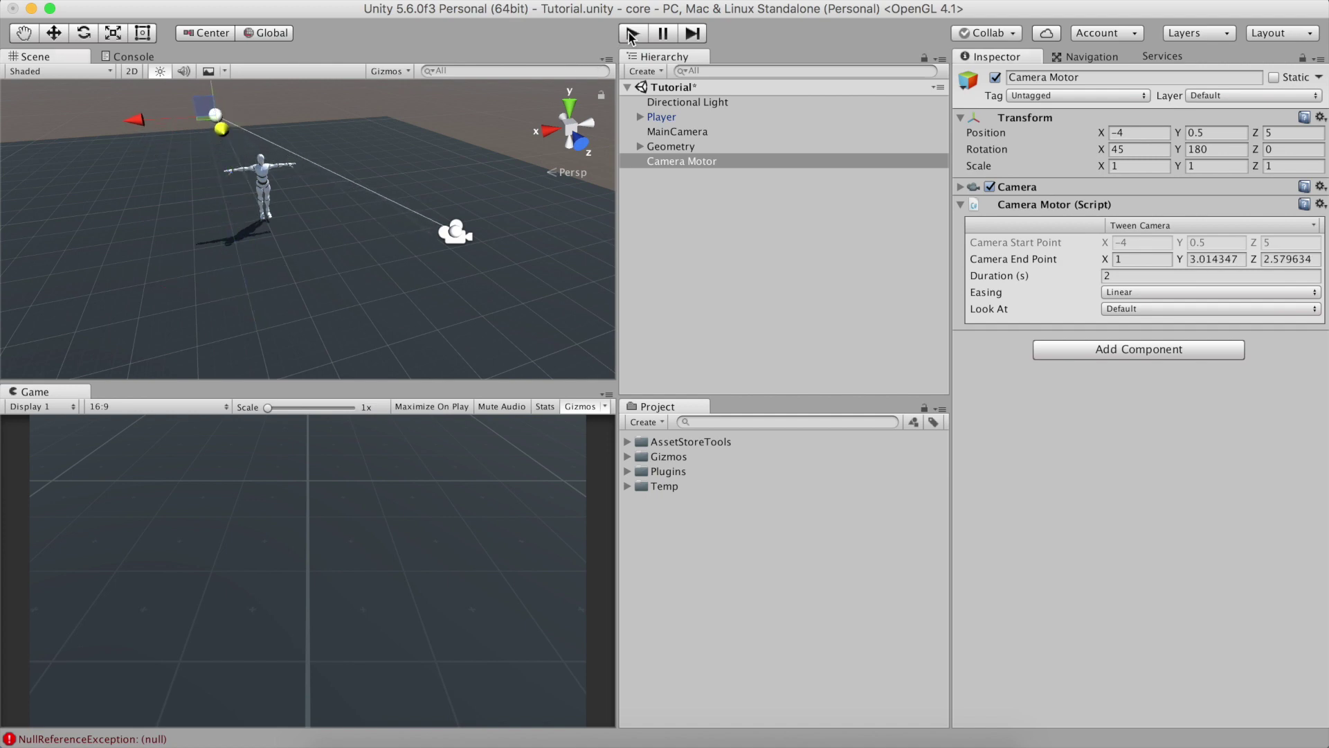
{"action": "left_click", "coordinate": [1192, 311]}
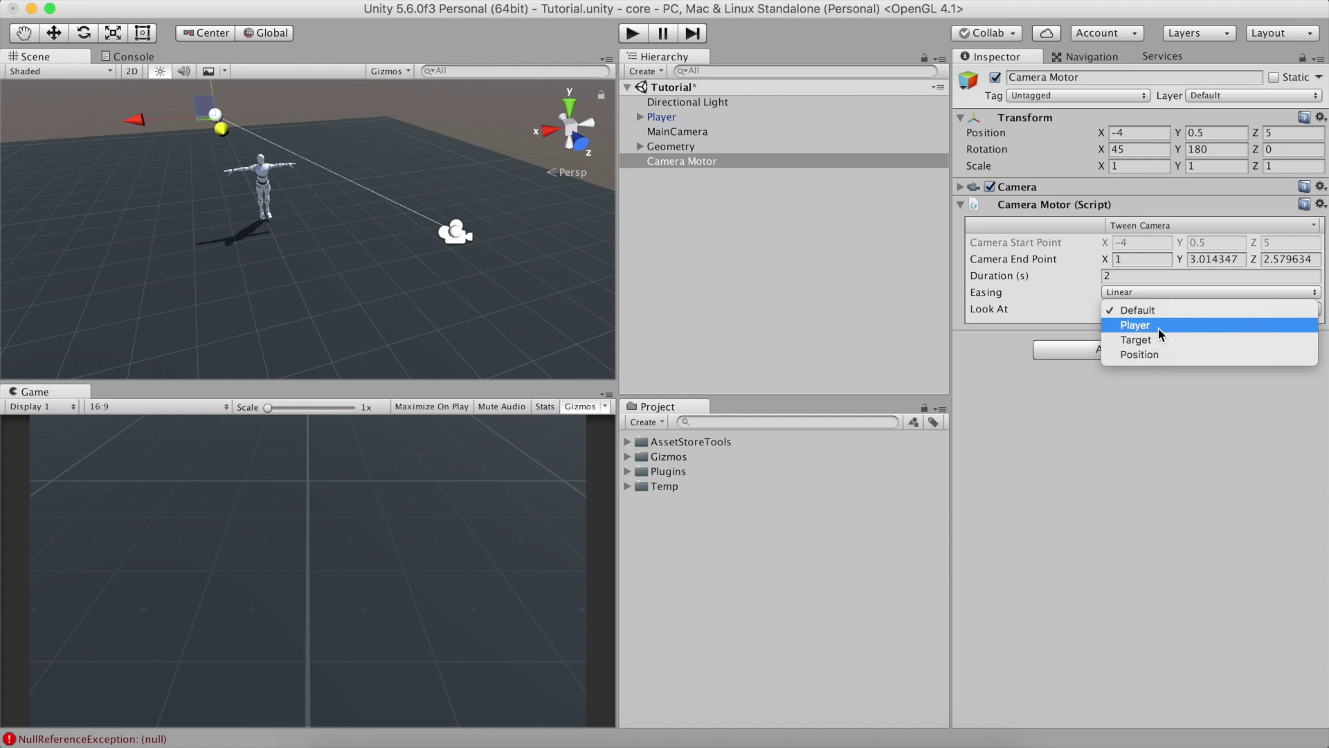
{"action": "left_click", "coordinate": [1161, 326]}
{"action": "left_click", "coordinate": [633, 32]}
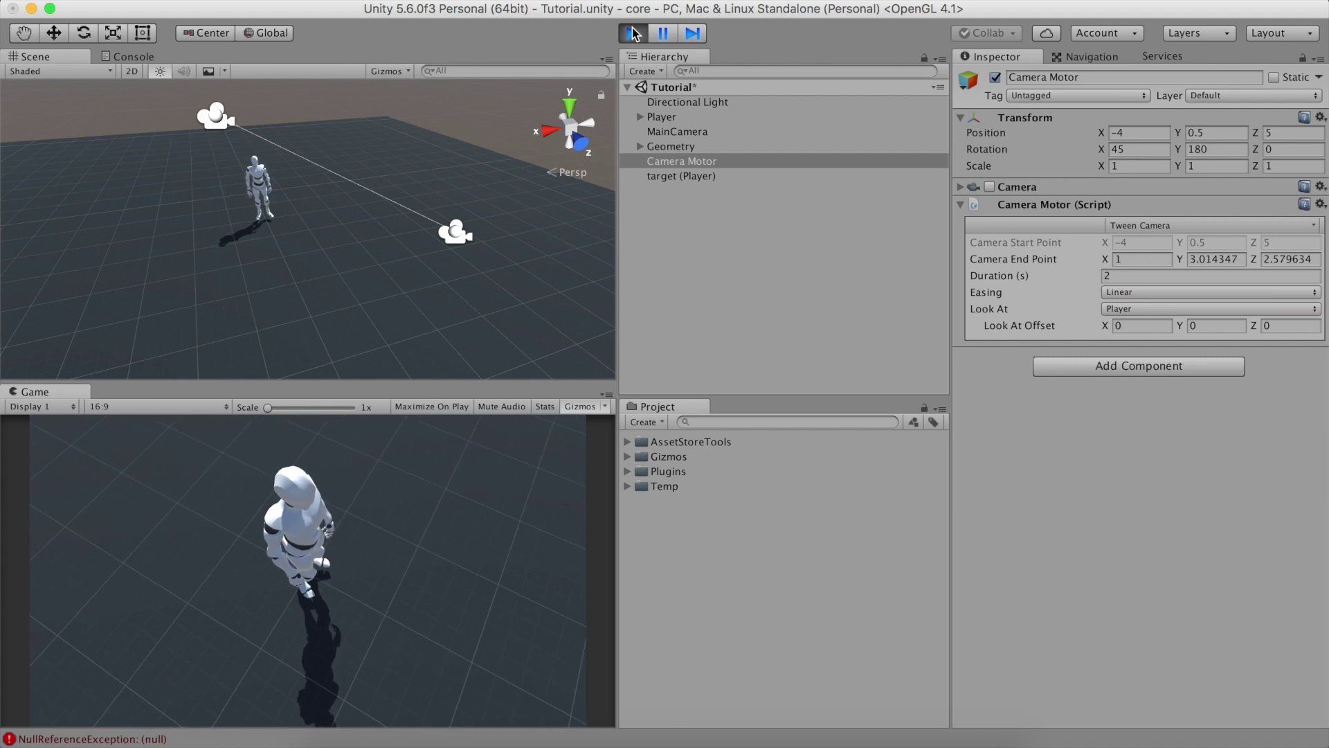
{"action": "left_click", "coordinate": [634, 32]}
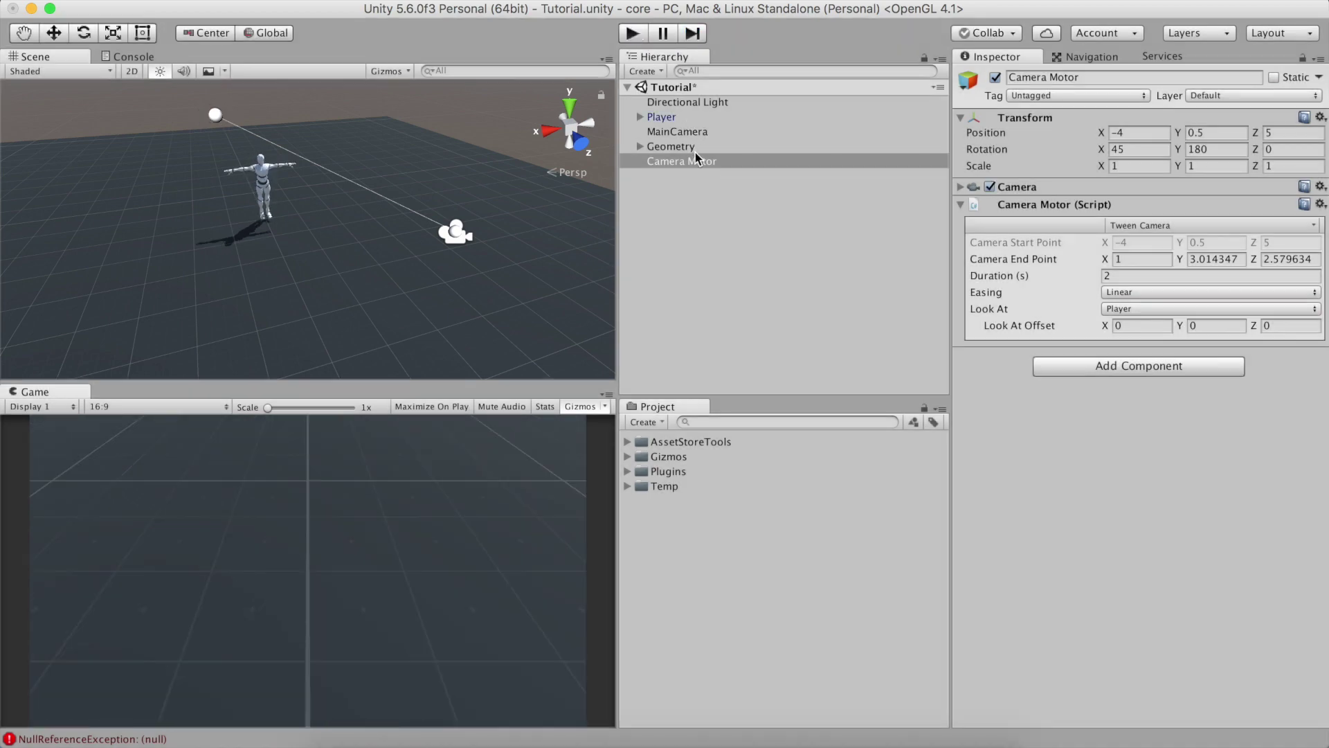
Show the Tween Camera's Easing dropdown options and scroll down through them.
{"action": "left_click", "coordinate": [1128, 293]}
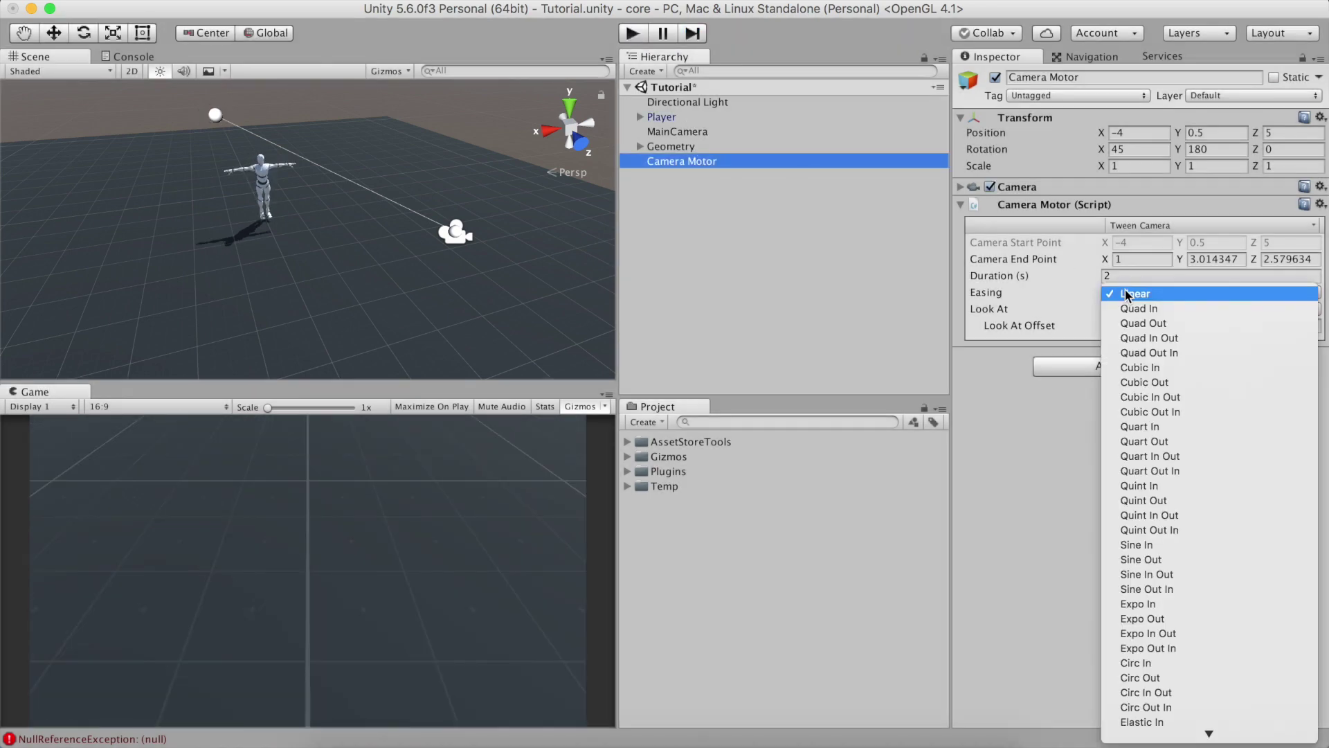
{"action": "scroll", "coordinate": [1128, 294], "scroll_direction": "down", "scroll_amount": 5}
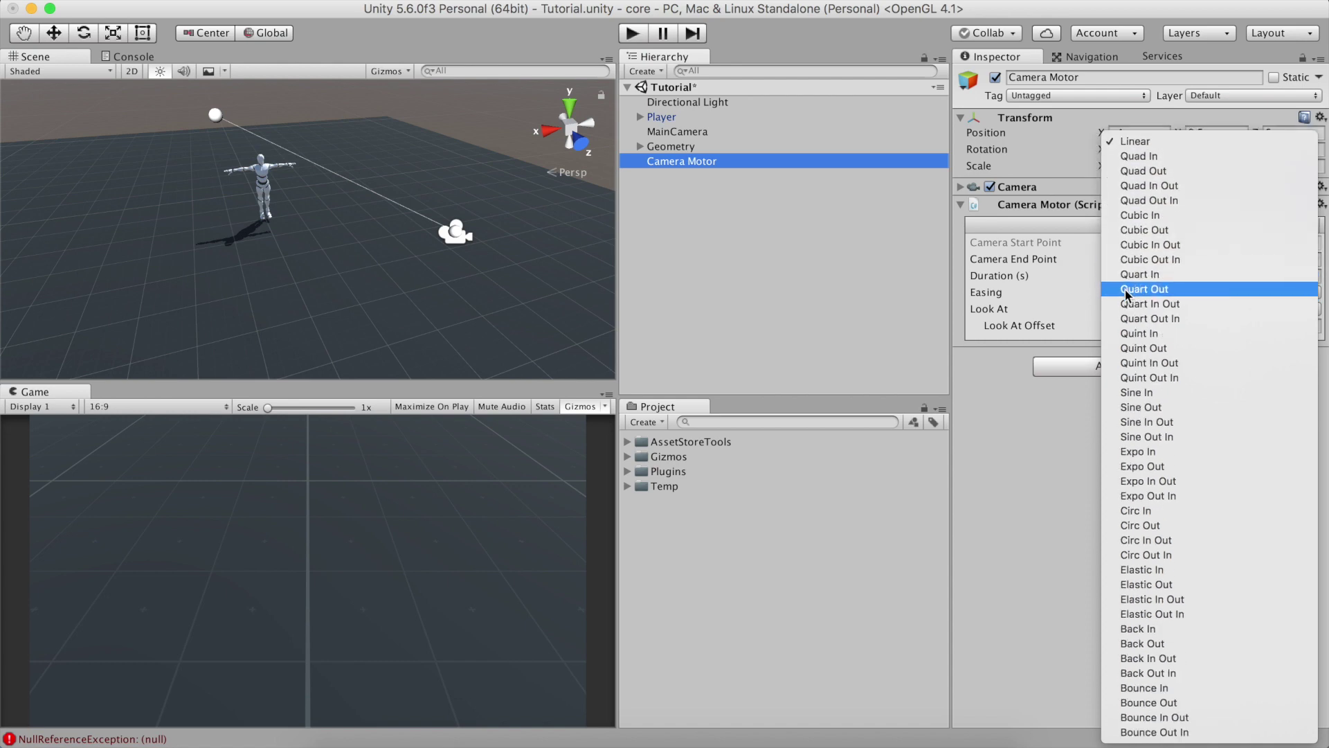